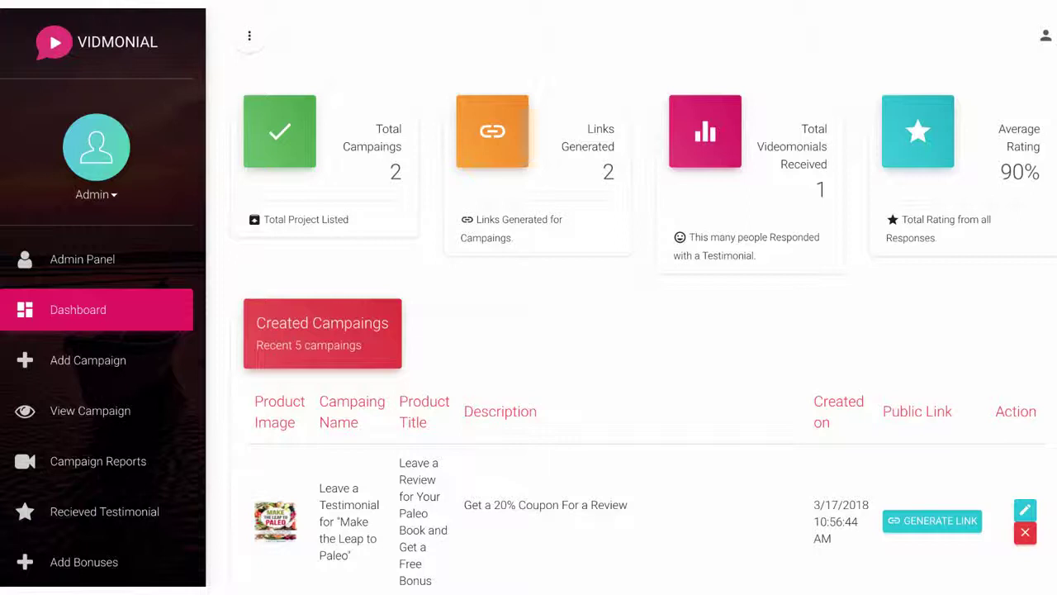
Browse the bonuses, discard a new bonus form, and open the Book Giveaway bonus.
scroll(165, 511, "down", 1)
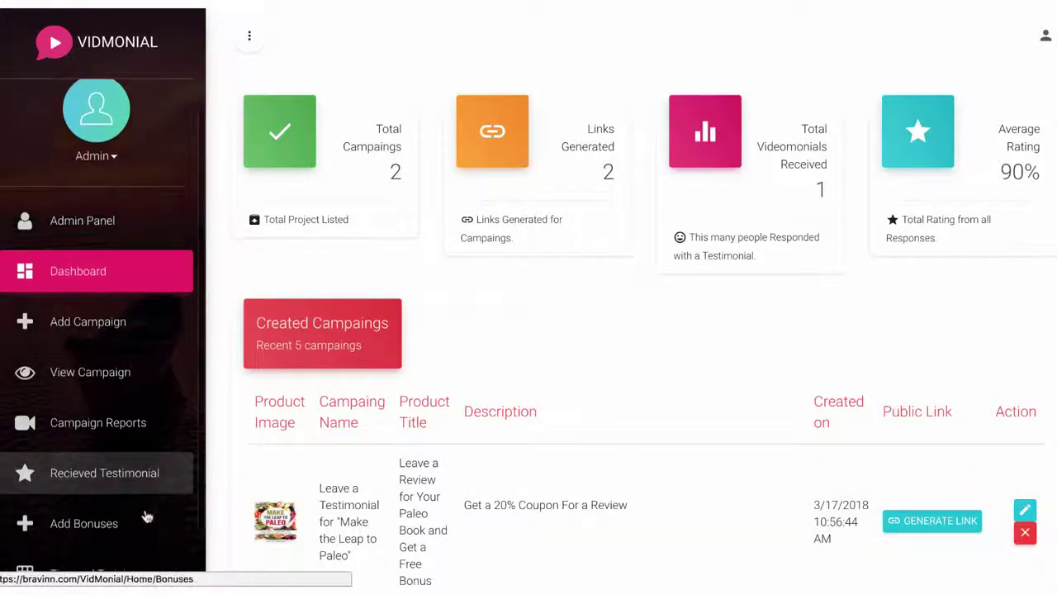
left_click(128, 526)
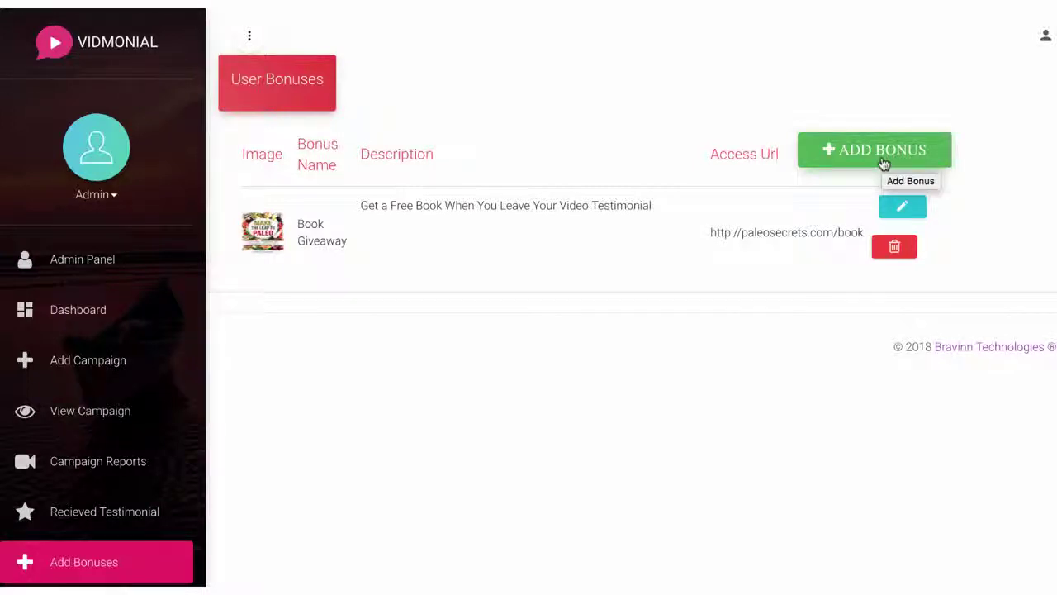
left_click(882, 159)
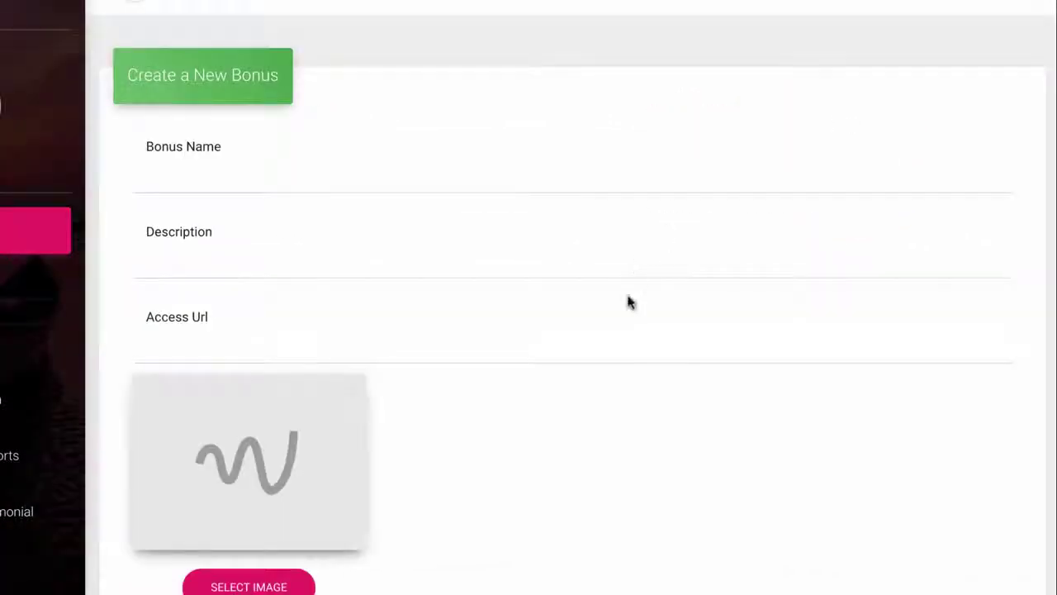
scroll(627, 301, "down", 3)
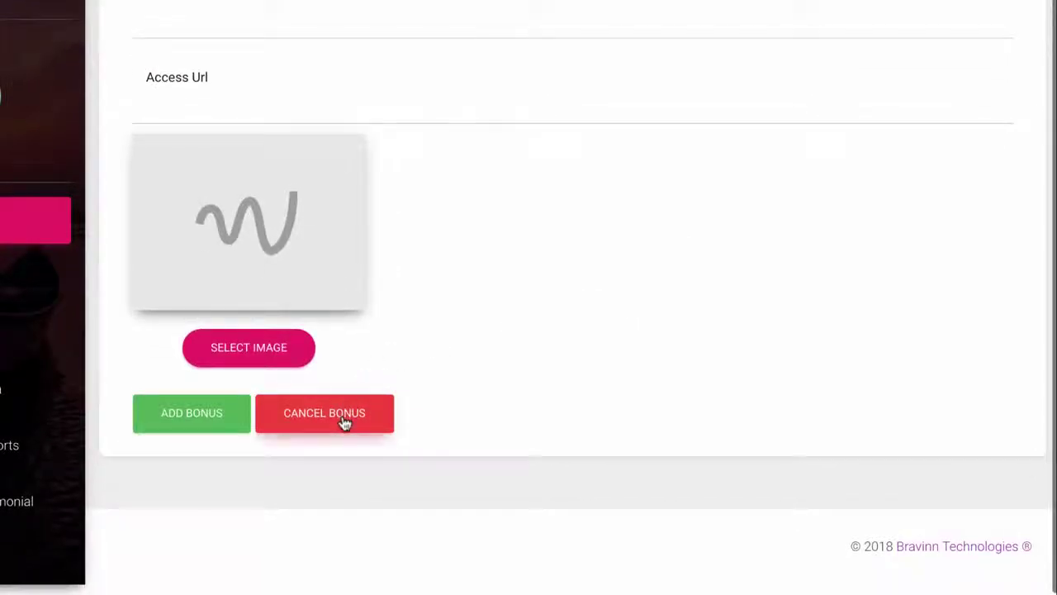
left_click(345, 423)
left_click(861, 223)
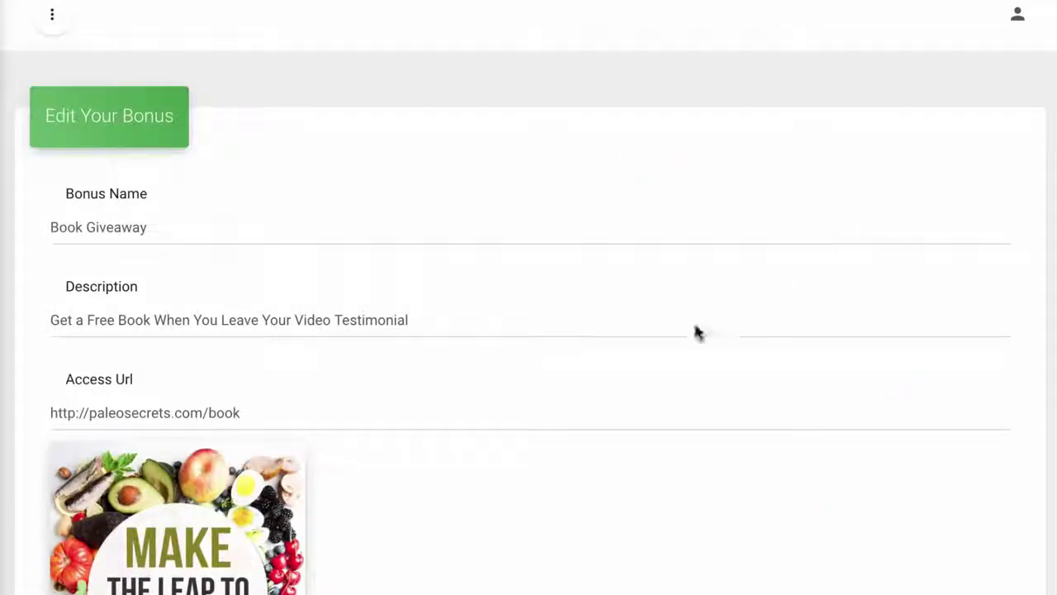
scroll(589, 396, "down", 5)
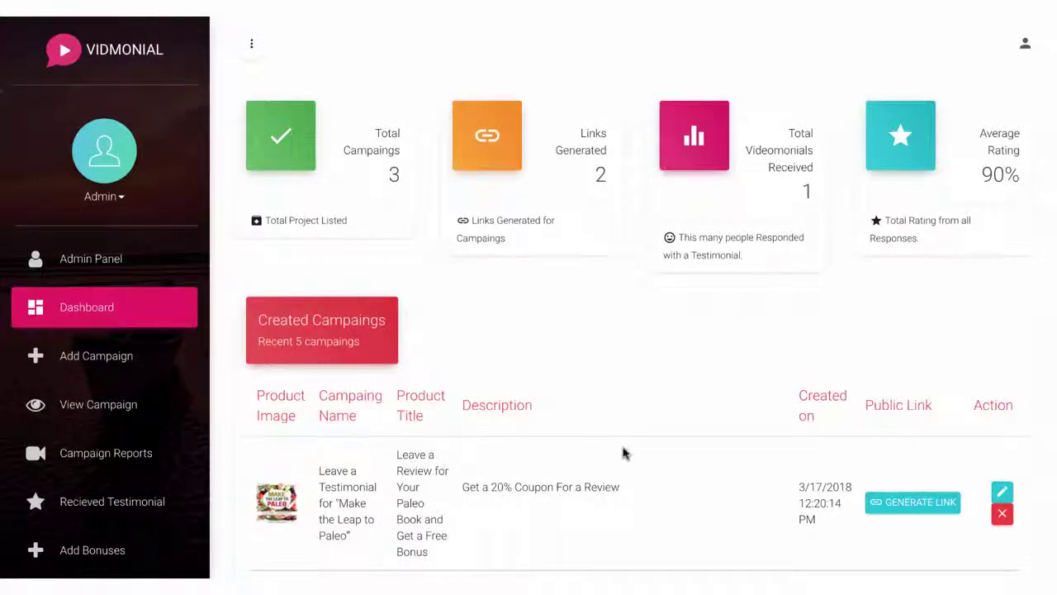
Start a new campaign with its name, title and the 'Get a 20% Coupon' description.
left_click(130, 373)
left_click(297, 212)
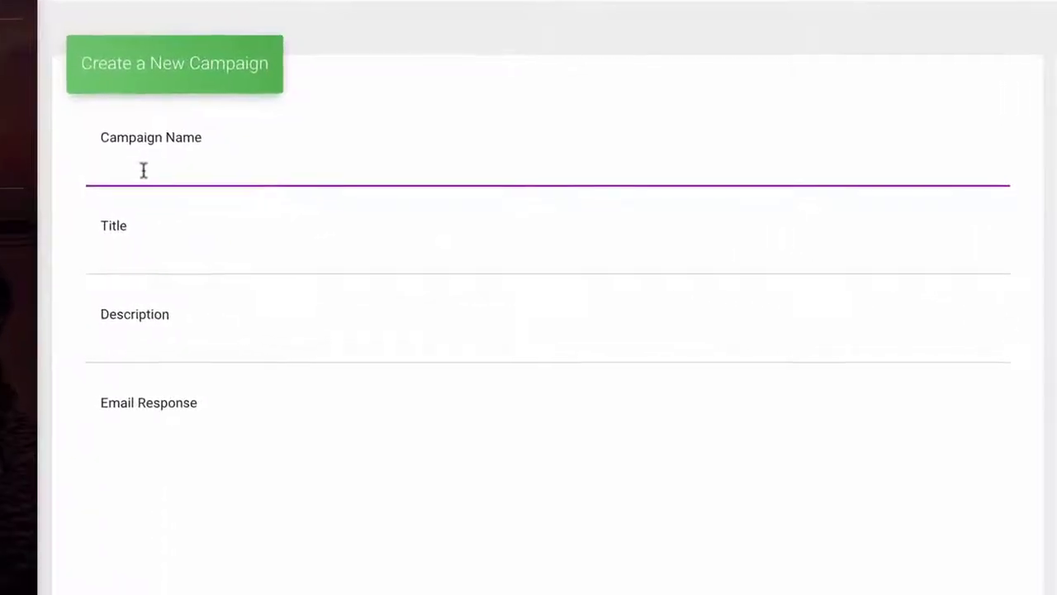
type("L")
left_click(193, 203)
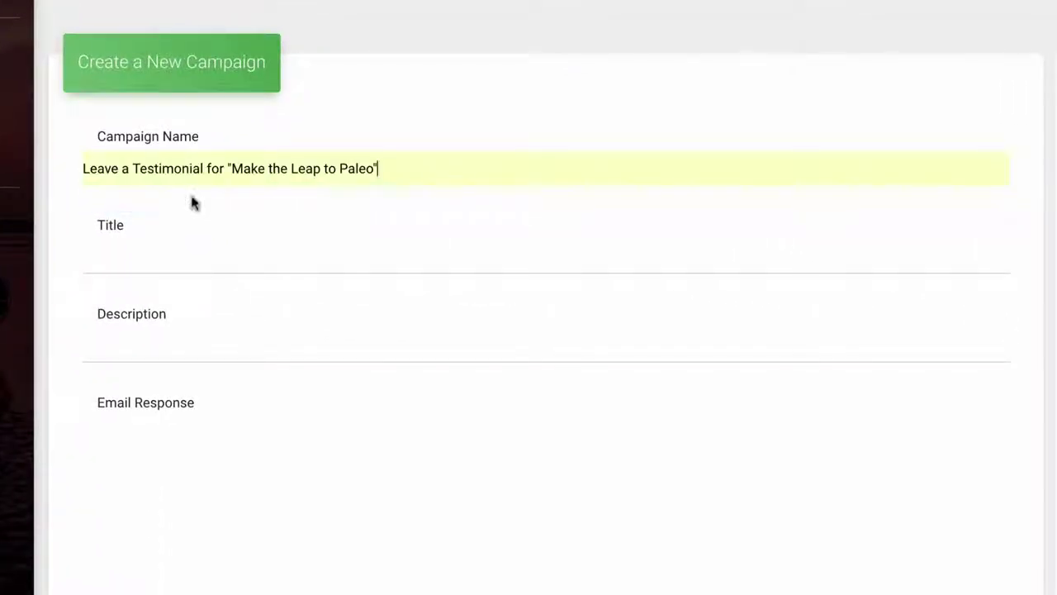
left_click(174, 252)
type("L")
left_click(166, 287)
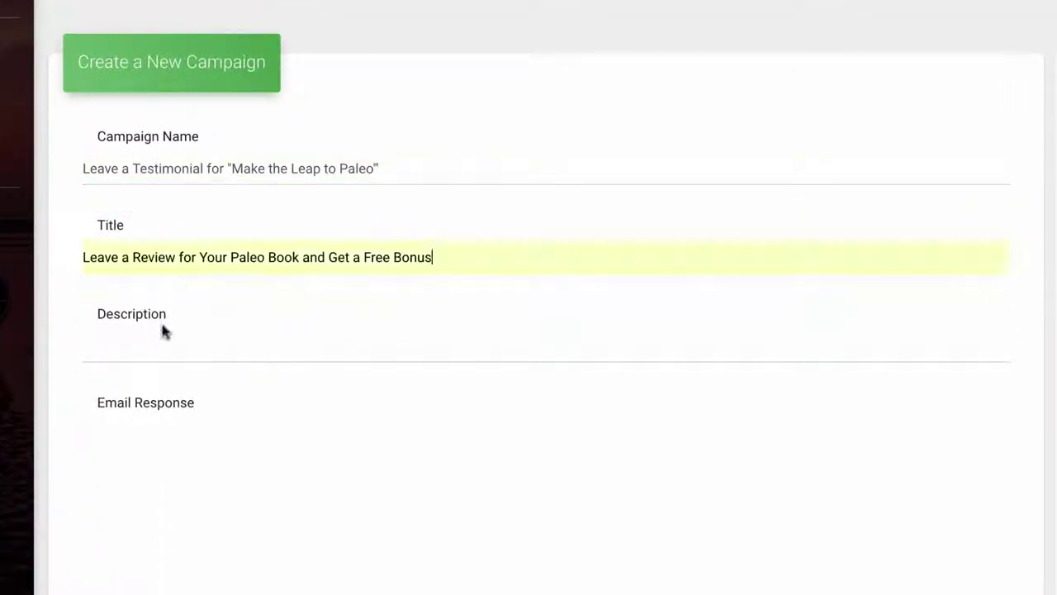
left_click(158, 342)
type("Get a 20% Coupon For a Review")
left_click(154, 375)
Paste the thank-you email response and set the subject 'Thanks for your testimonial'.
scroll(154, 378, "down", 1)
left_click(154, 397)
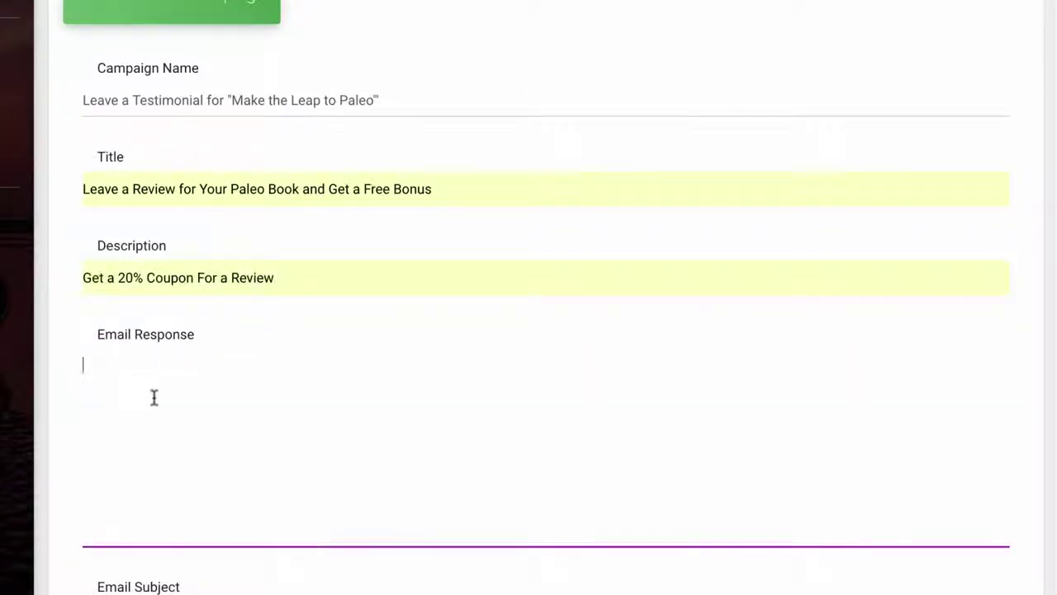
type("Thanks a ton for your testimonial feedback!  Below is your promised coupon code. Thanks again")
scroll(151, 397, "down", 2)
left_click(124, 482)
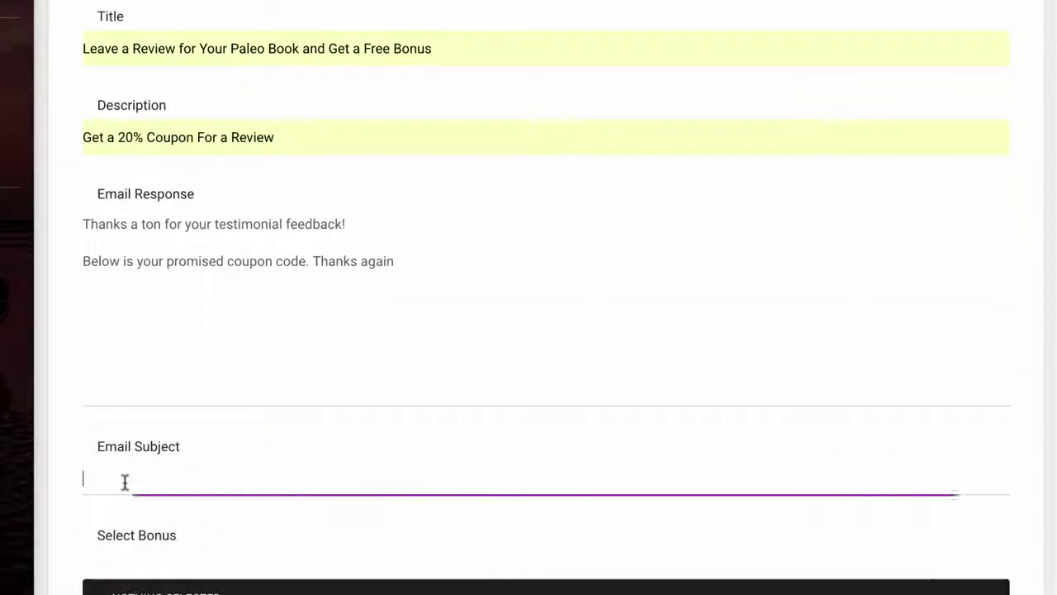
type("Thanks for your testimonial")
left_click(141, 507)
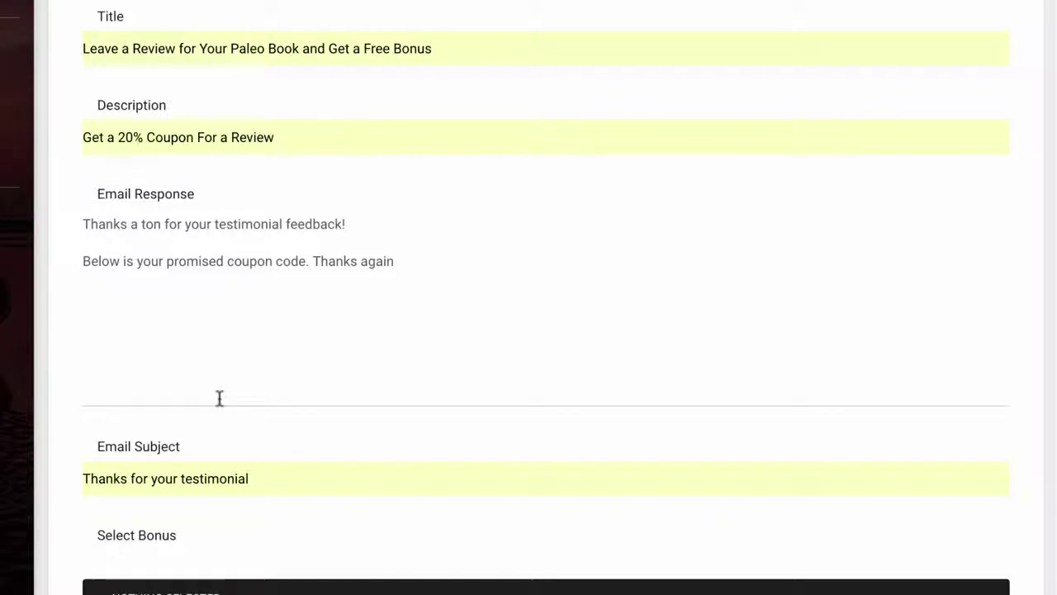
Attach the Book Giveaway bonus and the Paleo cover image, then save the campaign.
scroll(220, 396, "down", 4)
left_click(238, 295)
left_click(238, 372)
left_click(197, 512)
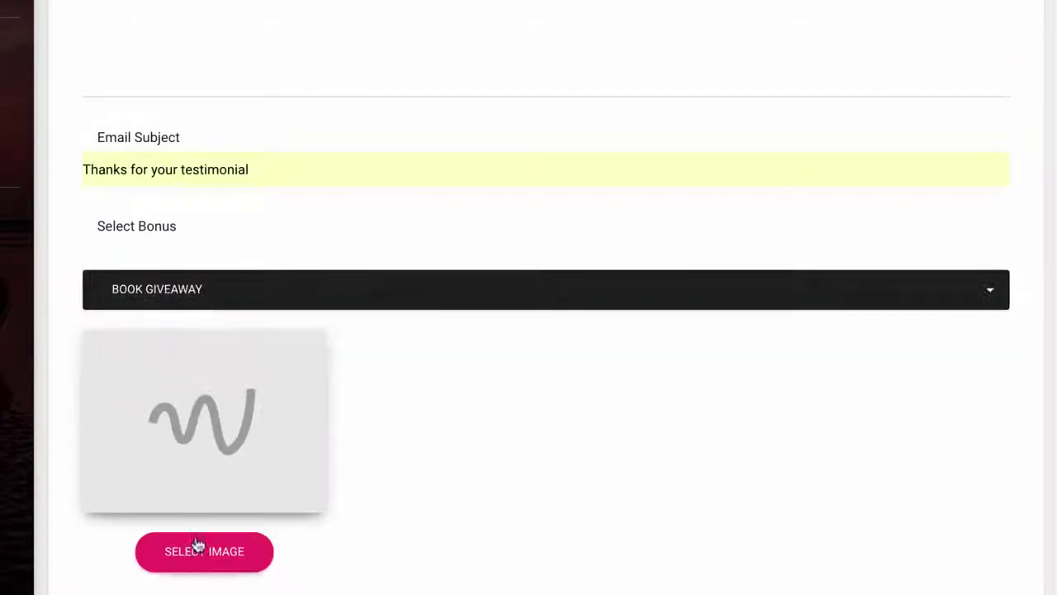
left_click(198, 537)
key("Escape")
scroll(331, 479, "down", 3)
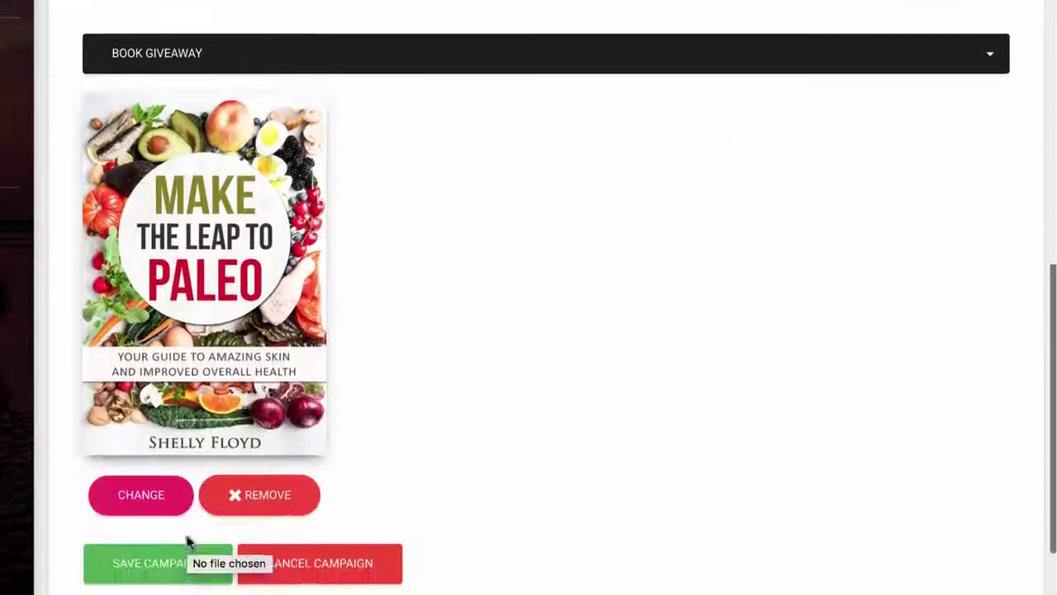
left_click(144, 561)
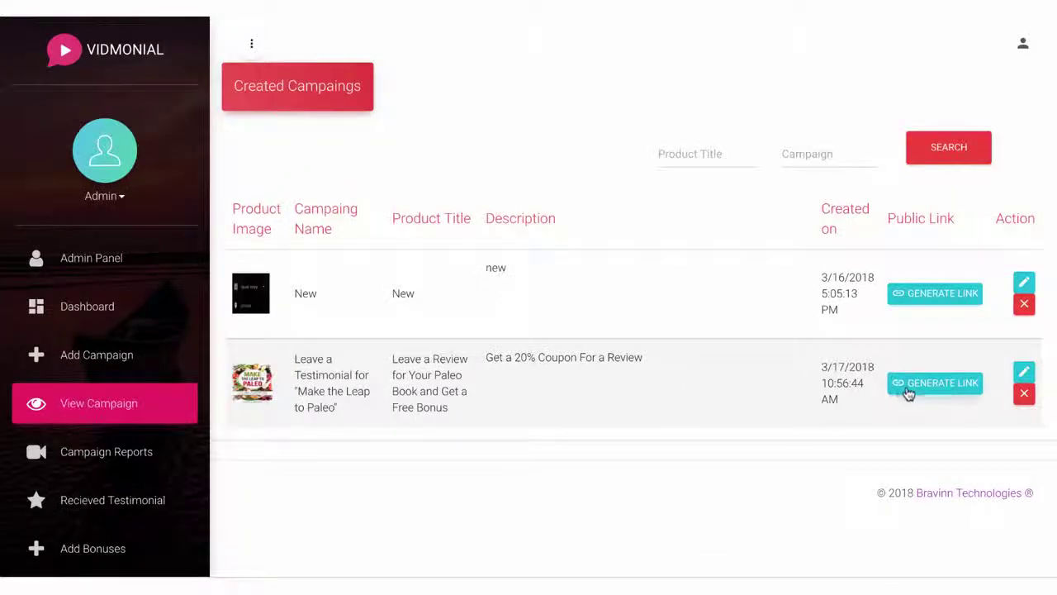
Generate the coupon campaign's public link and select the full link text.
left_click(908, 395)
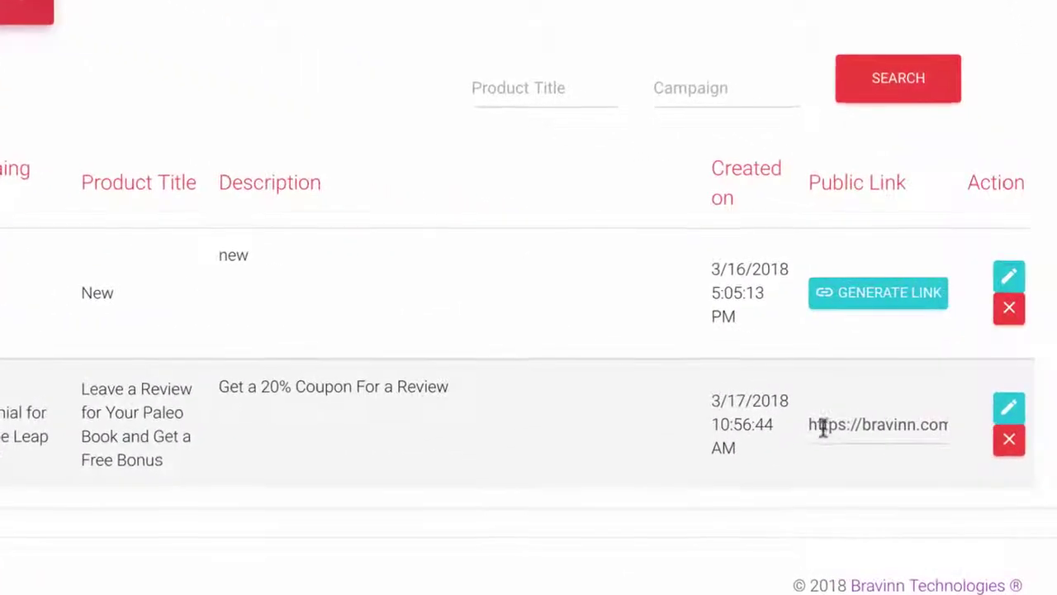
left_click_drag(891, 384, 944, 384)
left_click_drag(893, 426, 964, 432)
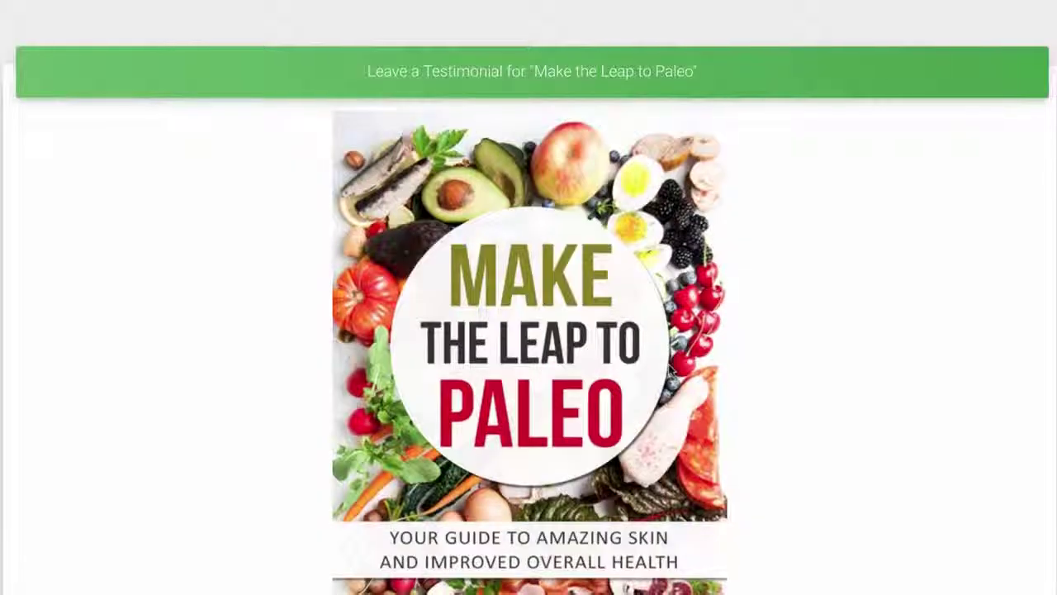
scroll(668, 371, "down", 7)
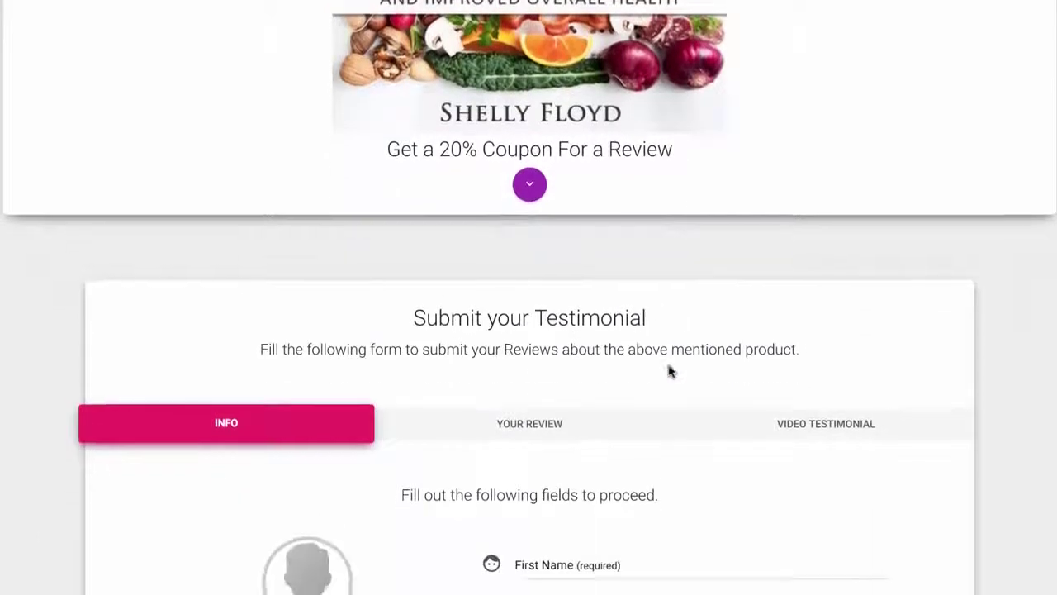
Autofill the reviewer's name and e-mail, add a photo, set date 03/16/2018, and continue.
scroll(669, 371, "down", 4)
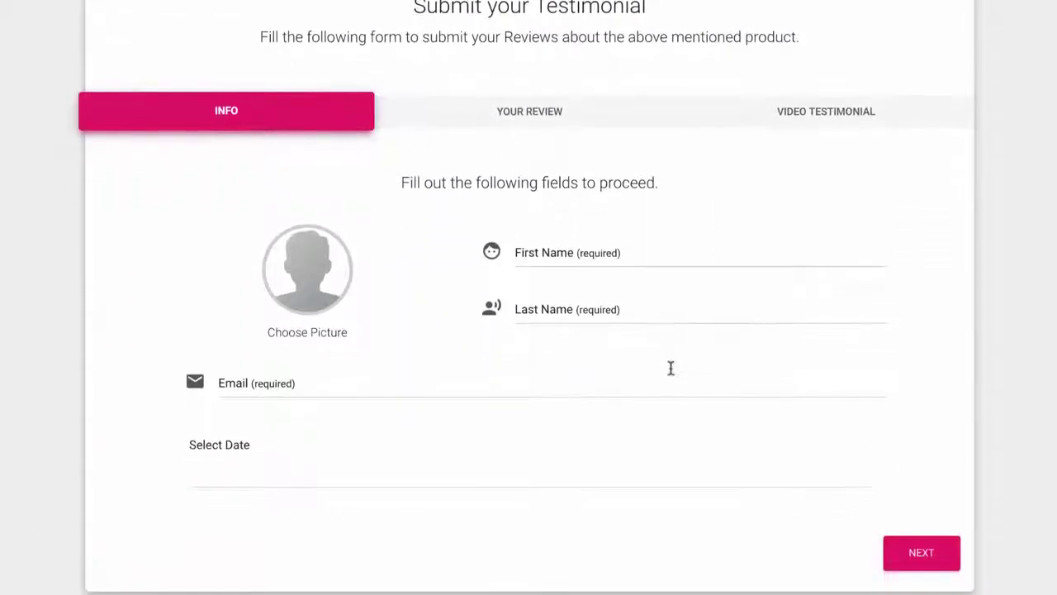
left_click(569, 233)
type("Ben")
left_click(561, 269)
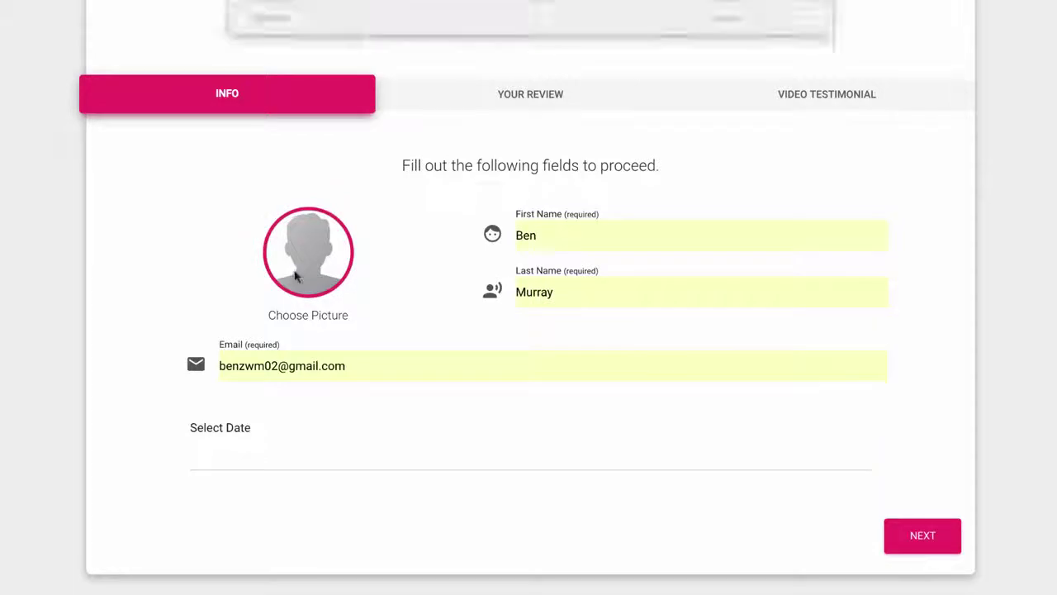
left_click(308, 252)
left_click(784, 358)
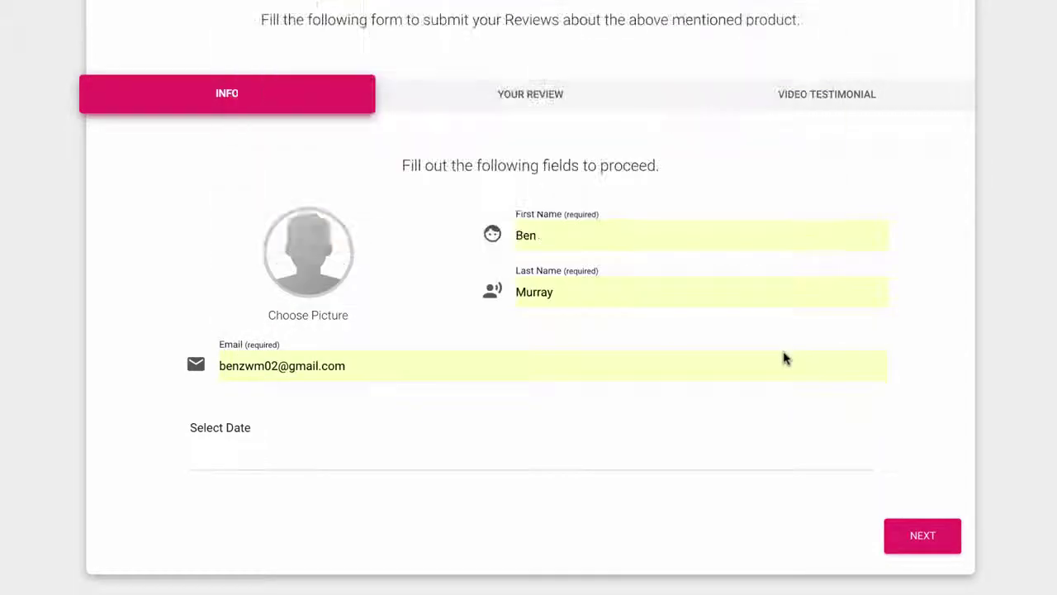
left_click(573, 457)
scroll(434, 469, "down", 2)
left_click(364, 483)
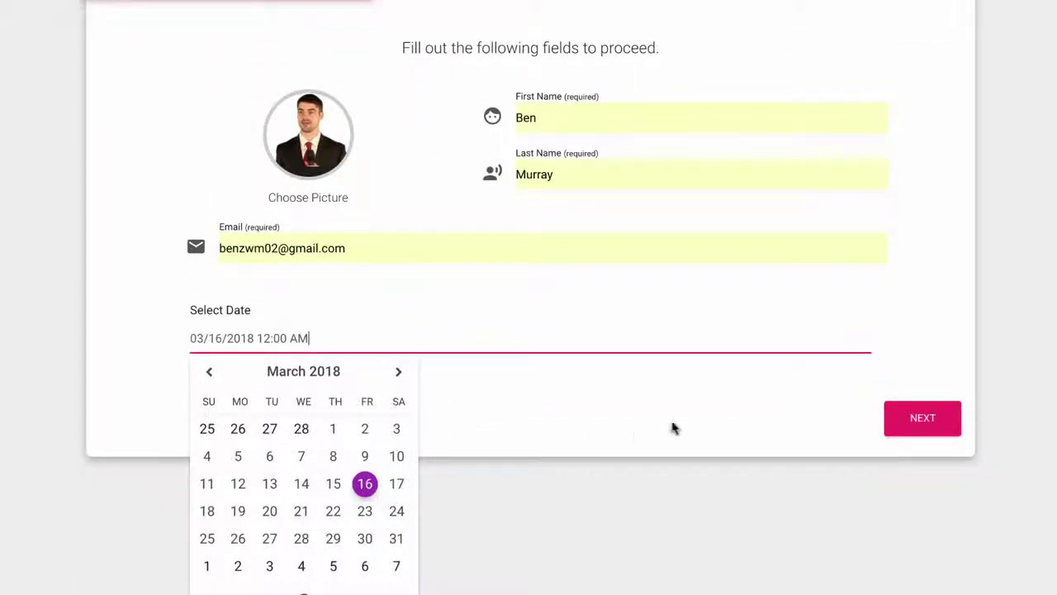
scroll(908, 434, "up", 2)
left_click(904, 533)
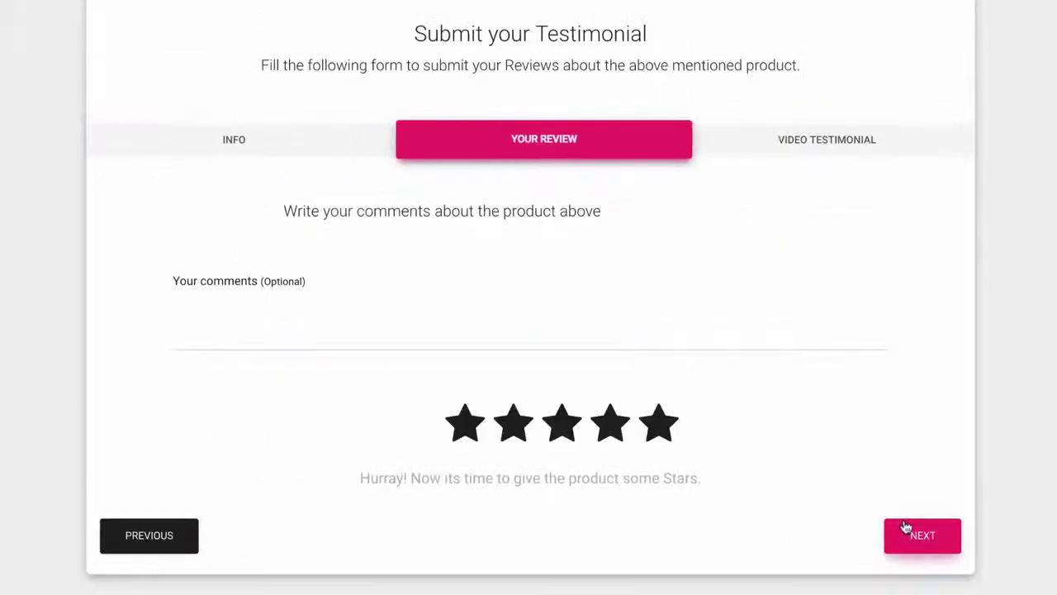
Write the comment 'Great!', give a 3.5-star rating, and go to the video step.
left_click(306, 286)
type("Great!")
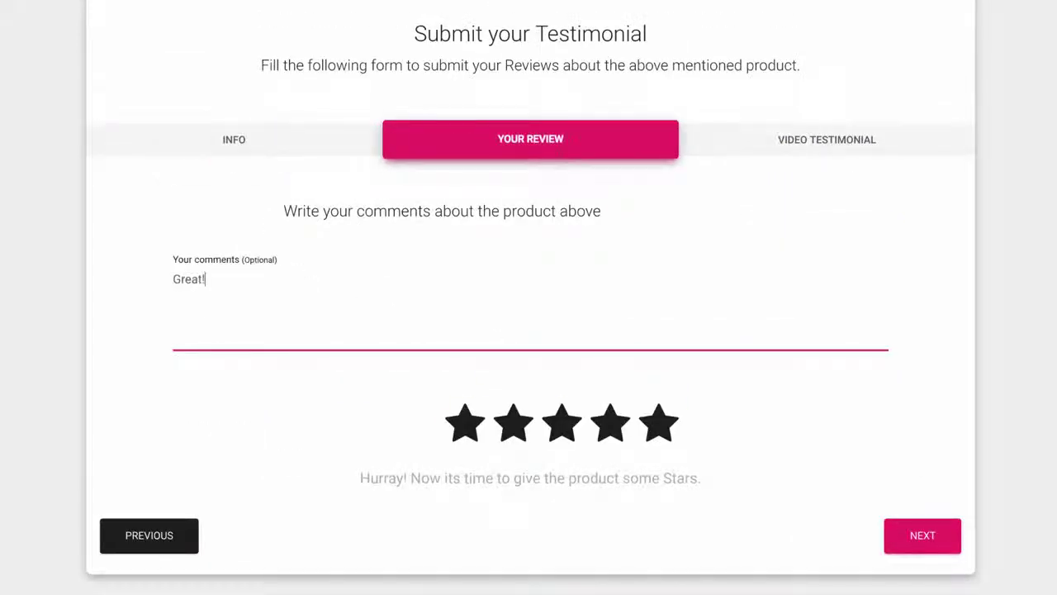
left_click(613, 426)
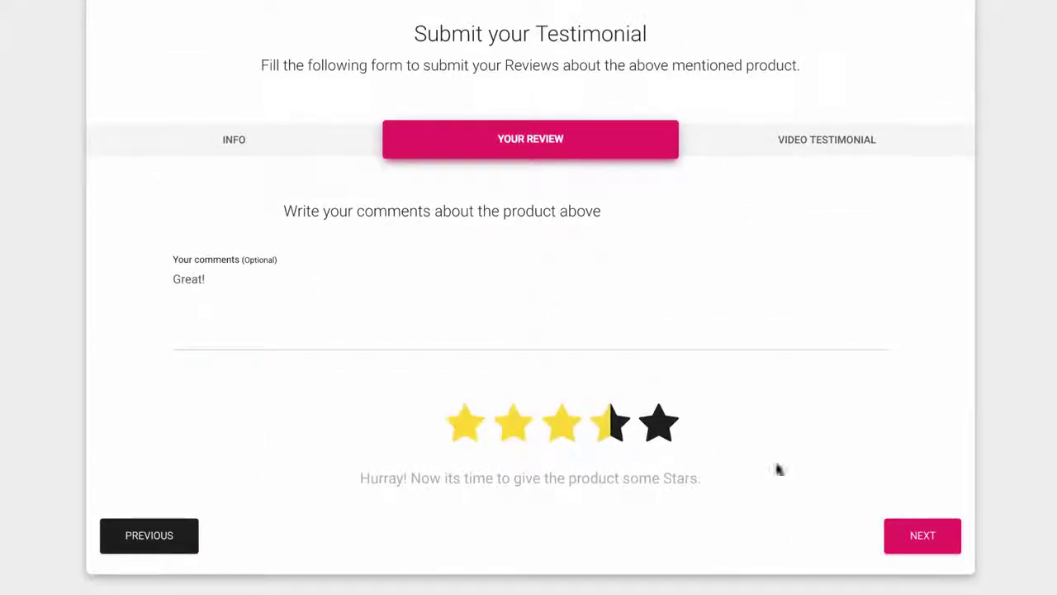
left_click(910, 534)
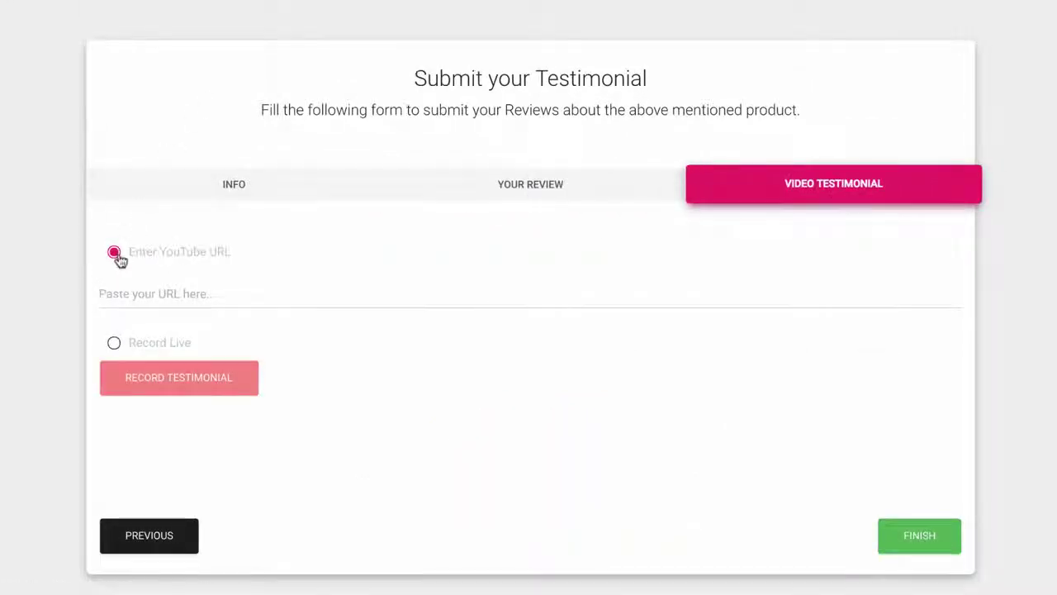
Record a live video testimonial, finish the form, and submit the video.
left_click(117, 343)
scroll(104, 354, "down", 5)
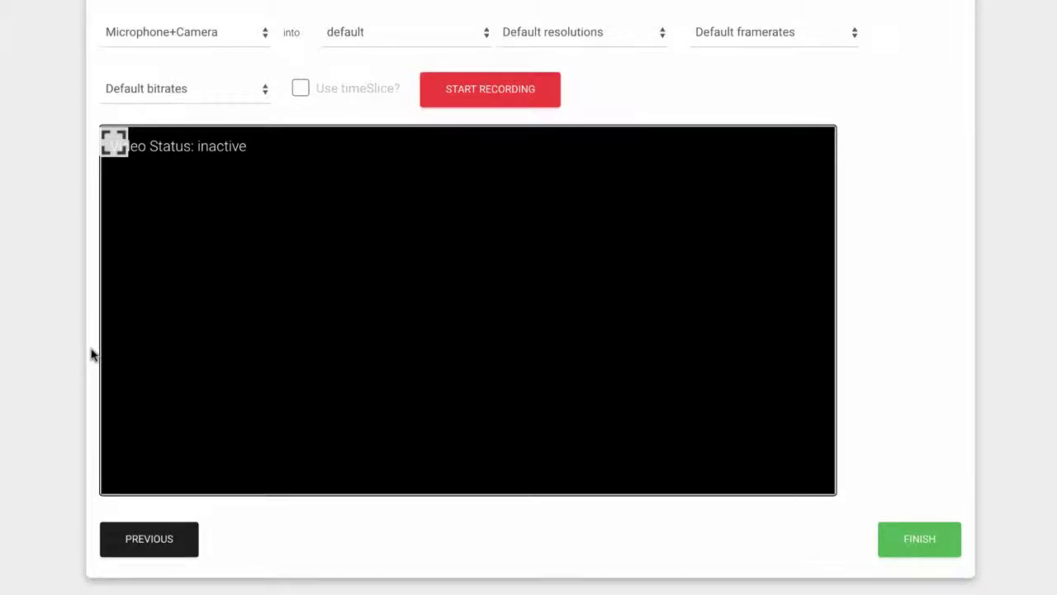
left_click(489, 91)
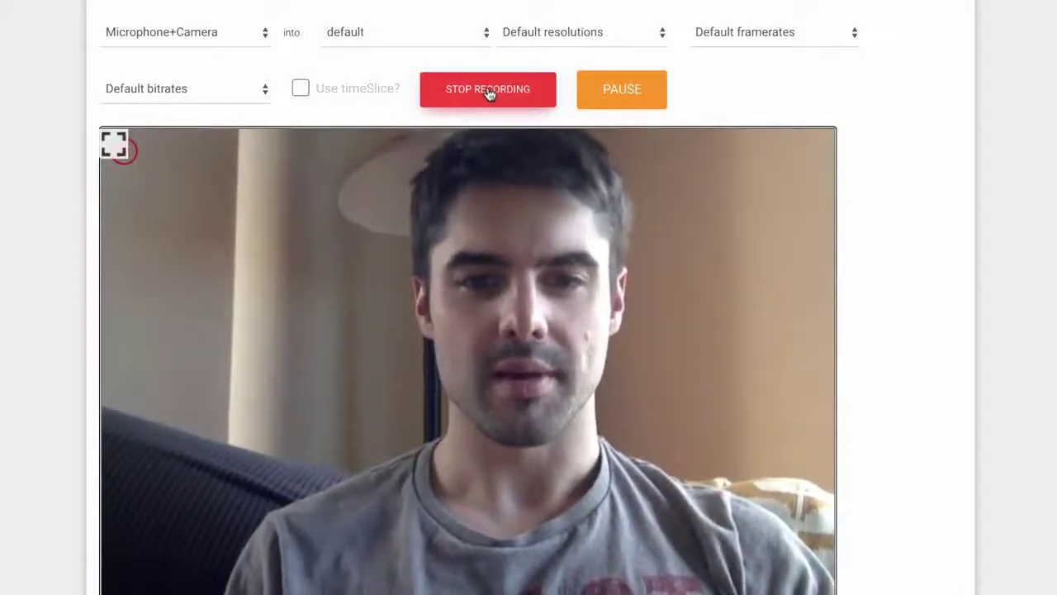
left_click(489, 91)
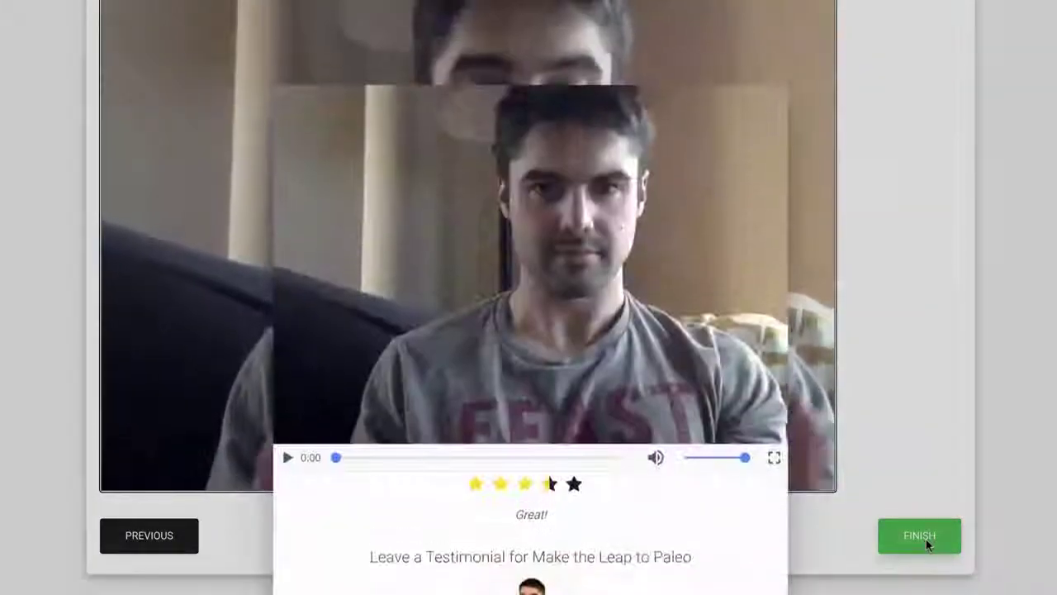
scroll(585, 408, "down", 3)
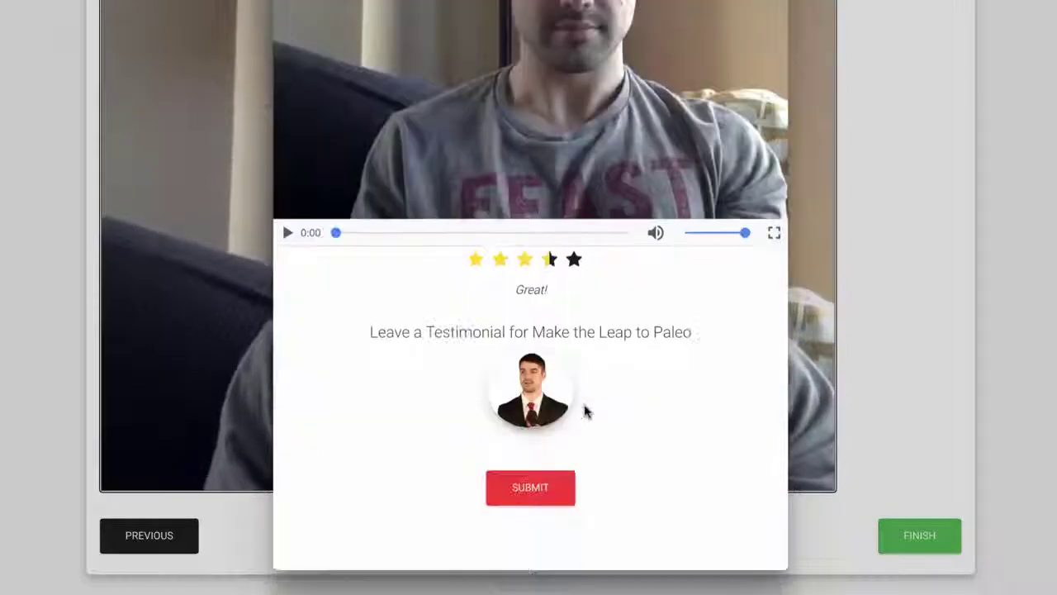
scroll(585, 408, "up", 1)
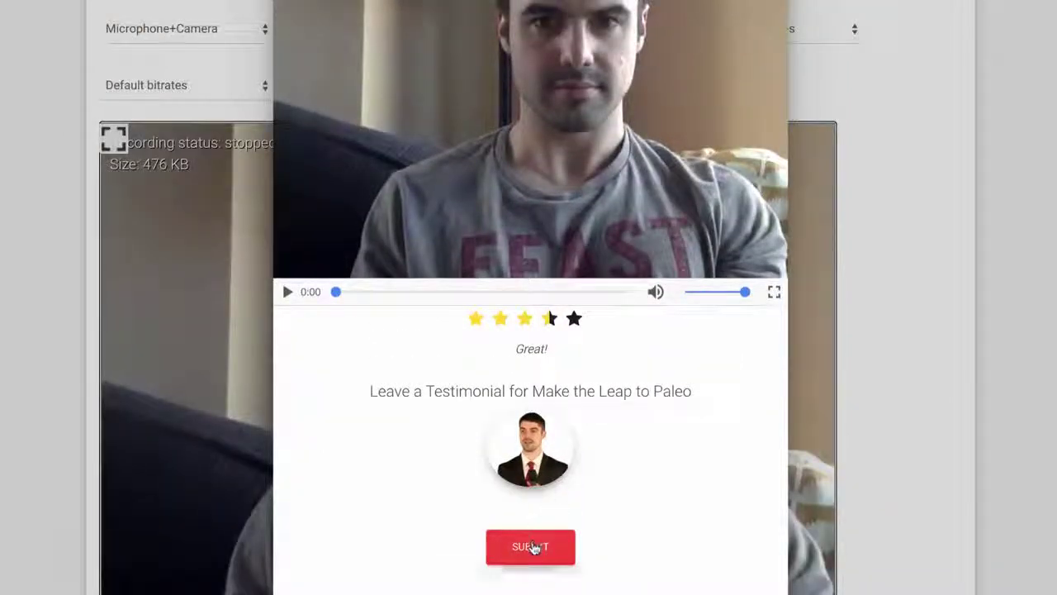
left_click(531, 547)
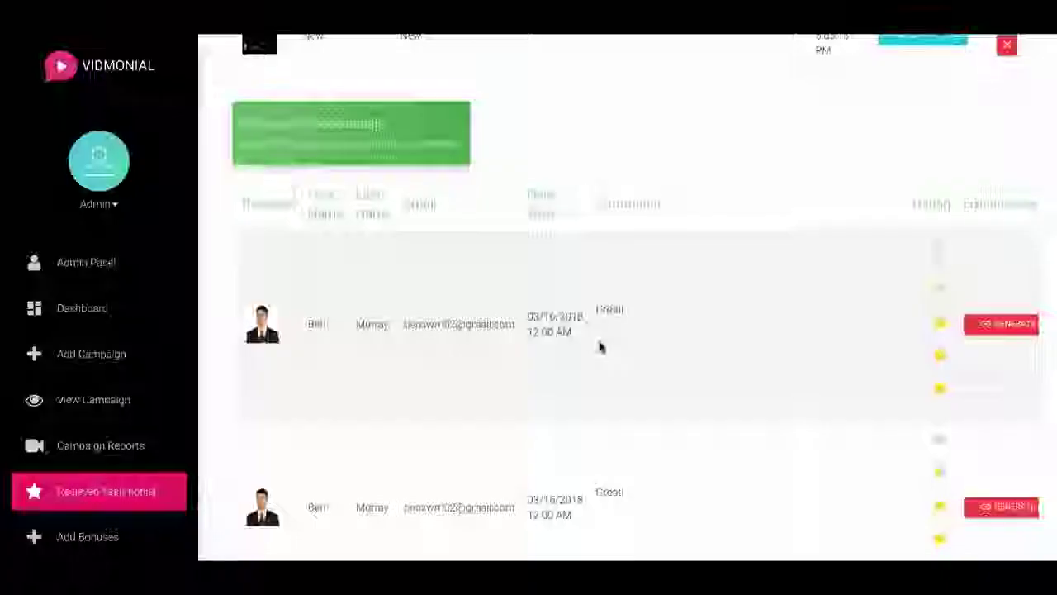
scroll(600, 347, "down", 2)
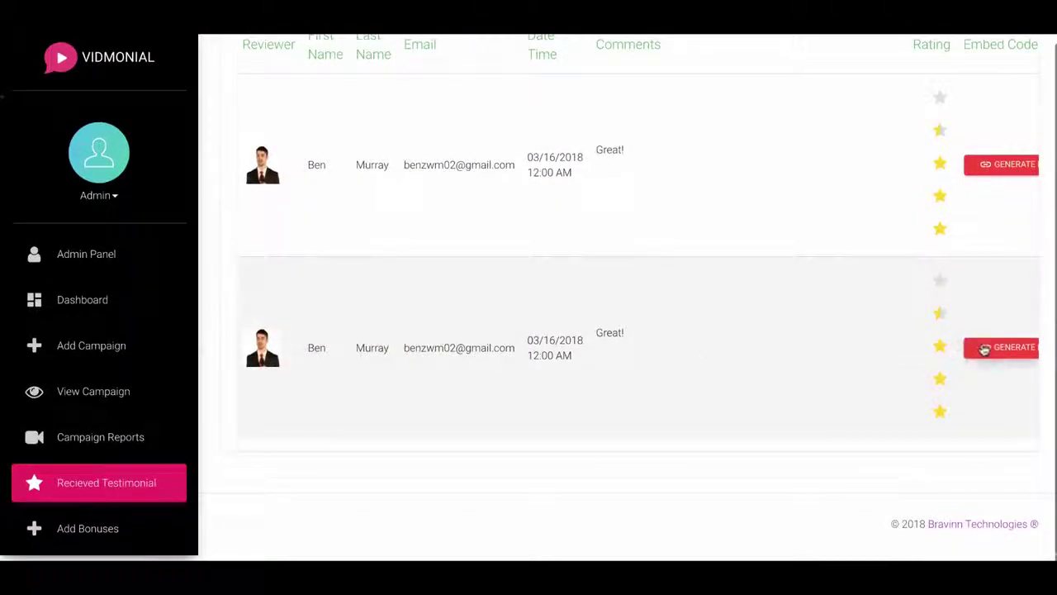
Generate embed code for the newest testimonial and select the whole HTML code.
left_click(984, 350)
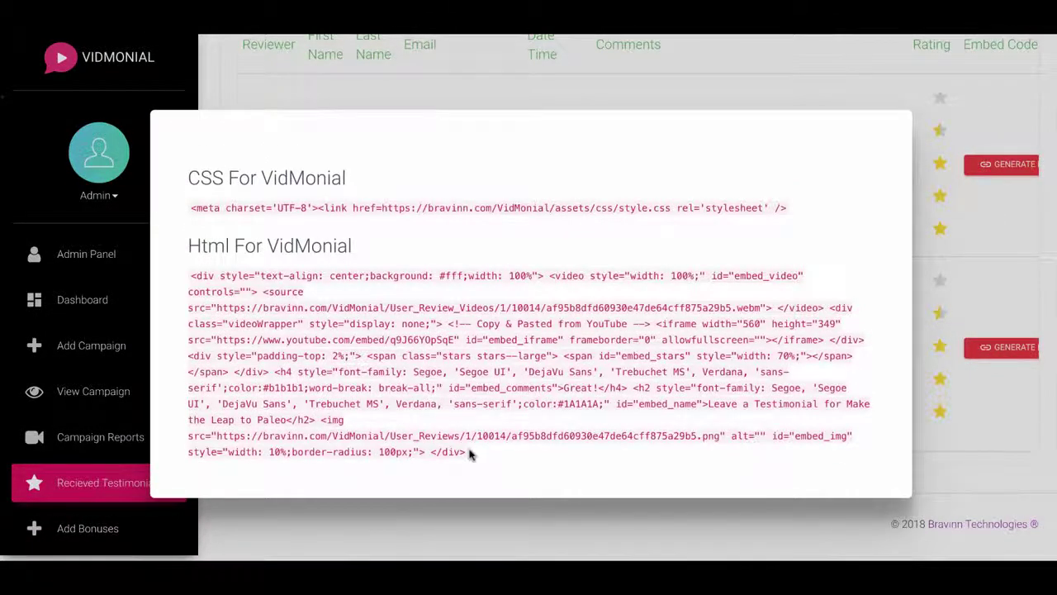
left_click_drag(467, 454, 188, 280)
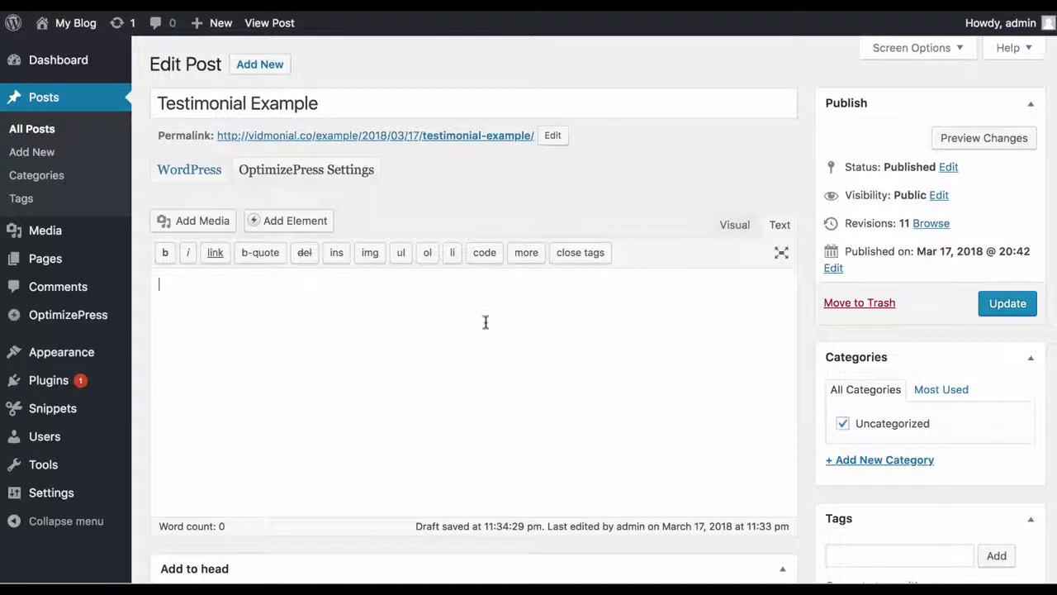
Paste the embed code into the Testimonial Example post, update it, and view the post.
type("<div style=\"text-align: center;background: #fff;width: 100%\"> <video style=\"width: 100%;\" id=\"embed_video\" controls=\"\"> <source src=\"https://bravinn.com/VidMonial/User_Review_Videos/1/10014/af95b8dfd60930e47de64cff875a29b5.webm\"> </video> <div class=\"videoWrapper\" style=\"display: none;\"> <!-- Copy & Pasted from YouTube --> <iframe width=\"560\" height=\"349\" src=\"https://www.youtube.com/embed/q9J66YOpSqE\" id=\"embed_iframe\" frameborder=\"0\" allowfullscreen=\"\"></iframe> </div> <div style=\"padding-top: 2%;\"> <span class=\"stars stars--large\"> <span id=\"embed_stars\" style=\"width: 70%;\"></span> </span></div> <h4 style=\"font-family: Segoe, 'Segoe UI', 'DejaVu Sans', 'Trebuchet MS', Verdana, 'sans-serif';color:#b1b1b1;word-break: break-all;\" id=\"embed_comments\">Great!</h4> <h2 style=\"font-family: Segoe, 'Segoe UI', 'DejaVu Sans', 'Trebuchet MS', Verdana, 'sans-serif';color:#1A1A1A;\" id=\"embed_name\">Leave a Testimonial for Make the Leap to Paleo</h2> <img src=\"https://bravinn.com/VidMonial/User_Reviews/1/10014/af95b8dfd60930e47de64cff875a29b5.png\" alt=\"\" id=\"embed_img\" style=\"width: 10%;border-radius: 100px;\"> </div>")
left_click(995, 301)
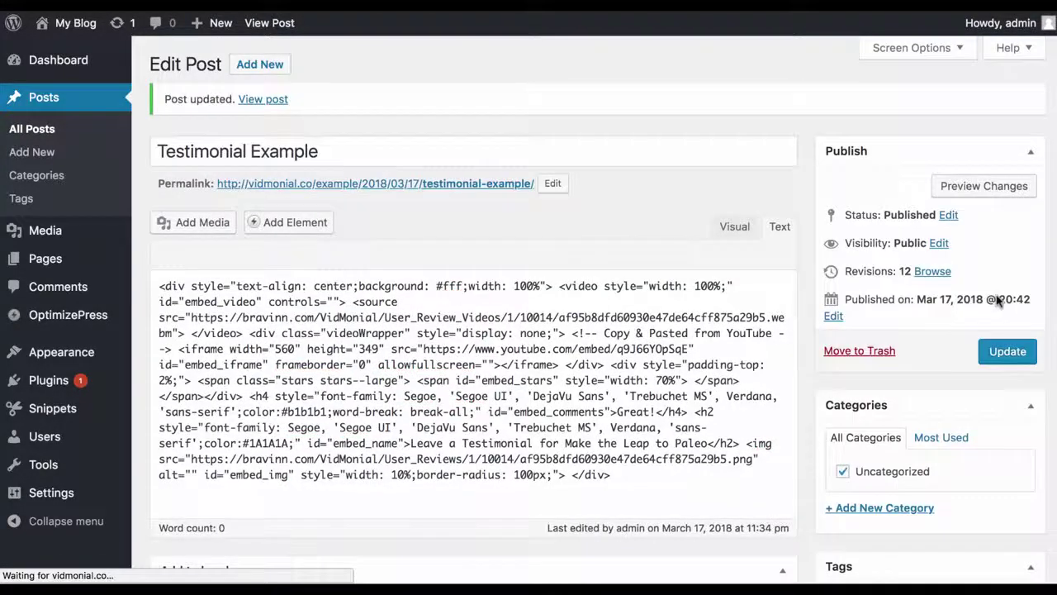
left_click(458, 184)
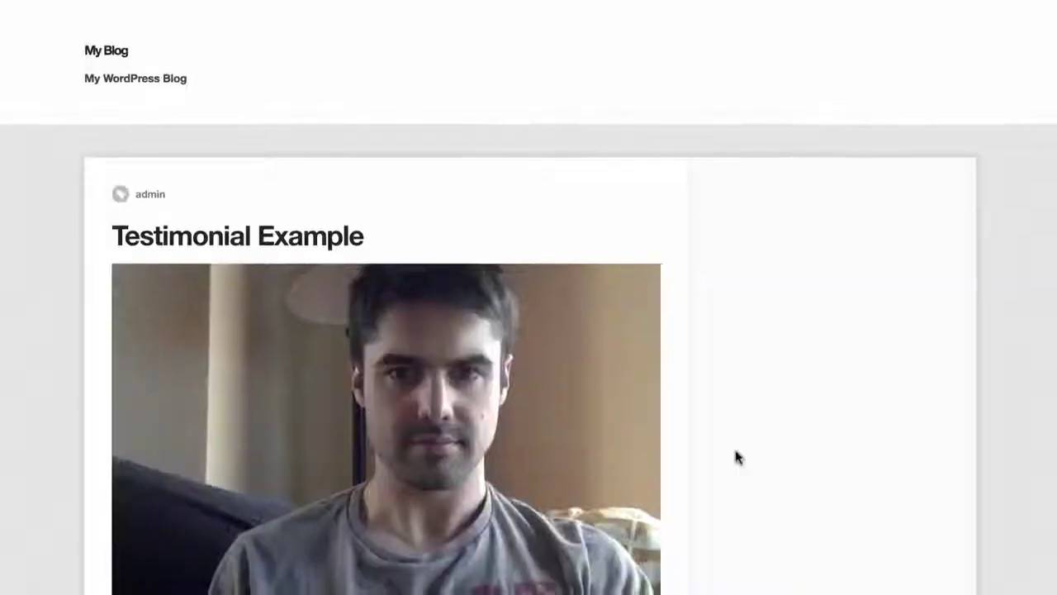
scroll(734, 455, "down", 5)
scroll(736, 455, "up", 3)
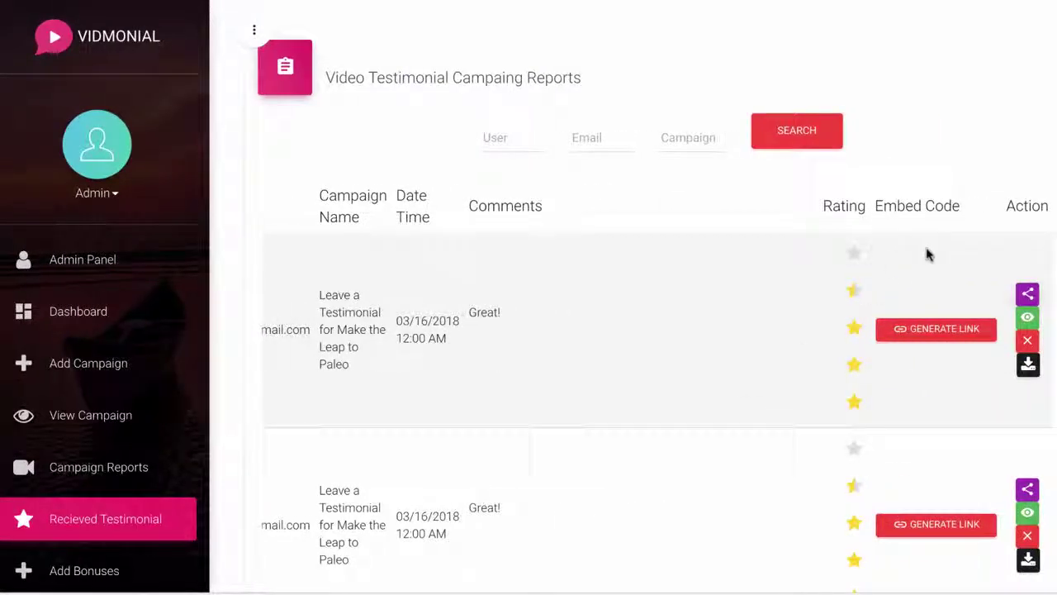
Show the testimonial's sharing options: Facebook Share and Upload to YouTube.
left_click(1028, 294)
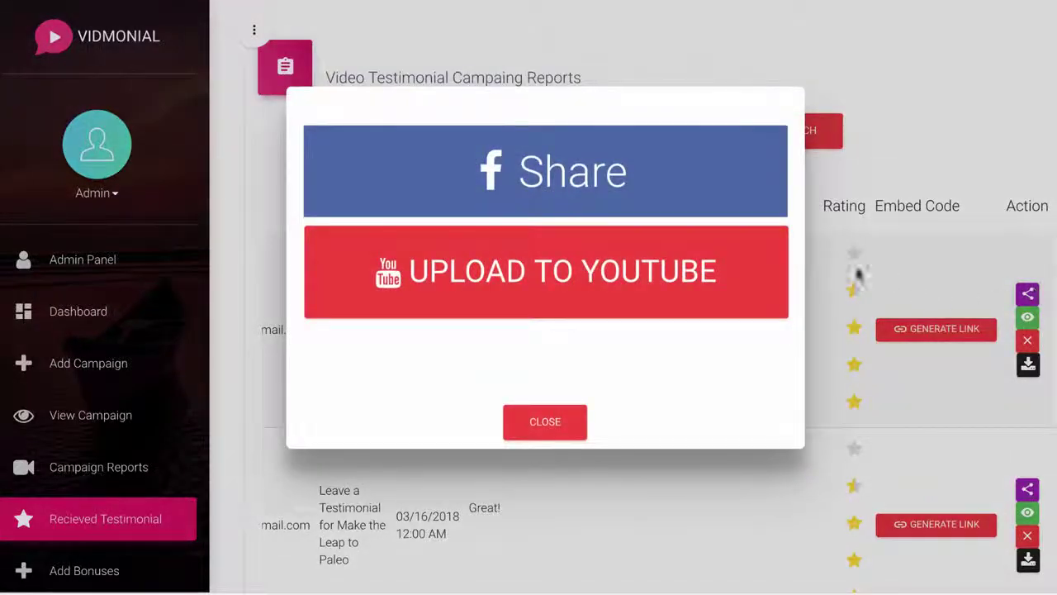